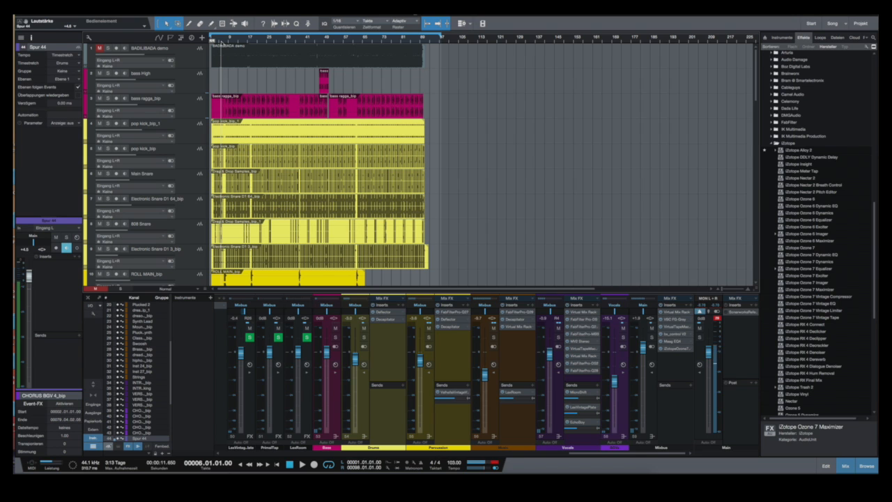
Play the song and look over the arrangement from the drum tracks down to the verse and chorus vocals
key("space")
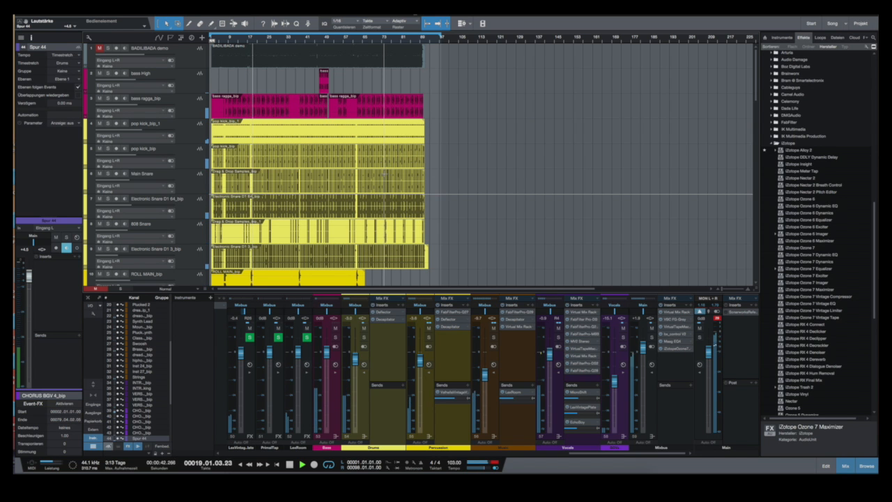
key("e")
key("e")
key("e")
key("e")
key("w")
key("w")
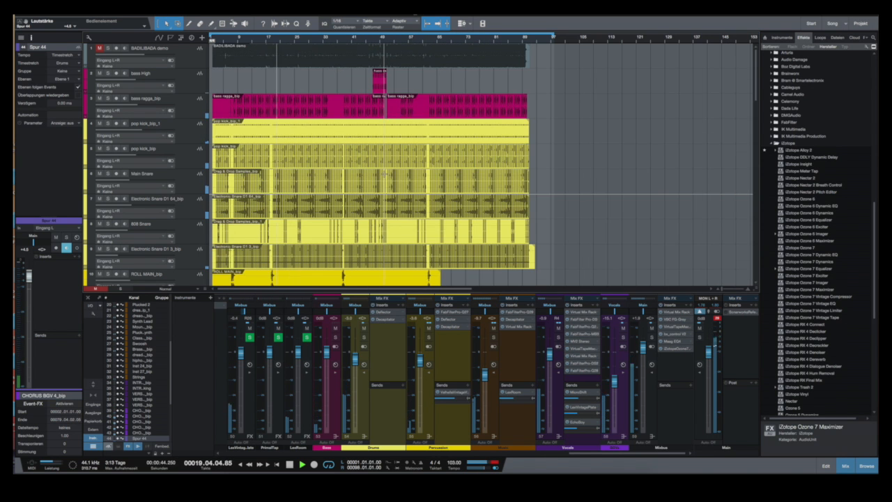
scroll(384, 173, "down", 10)
scroll(384, 173, "up", 8)
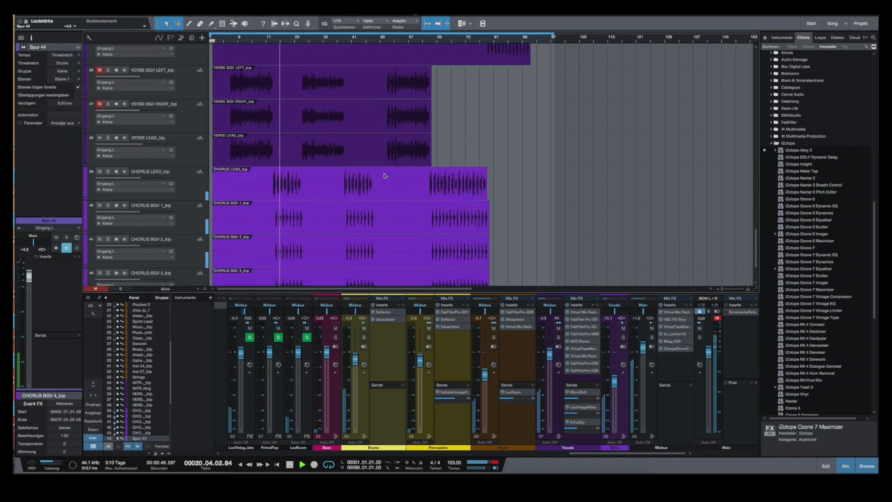
scroll(384, 174, "up", 2)
Hide the mixer and the browser to give the arrangement the full window
key("F3")
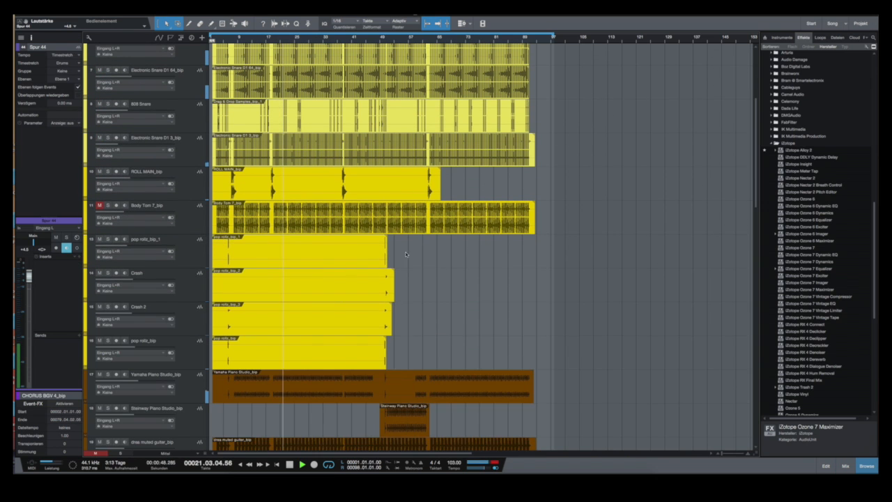
scroll(395, 314, "up", 3)
scroll(394, 314, "up", 1)
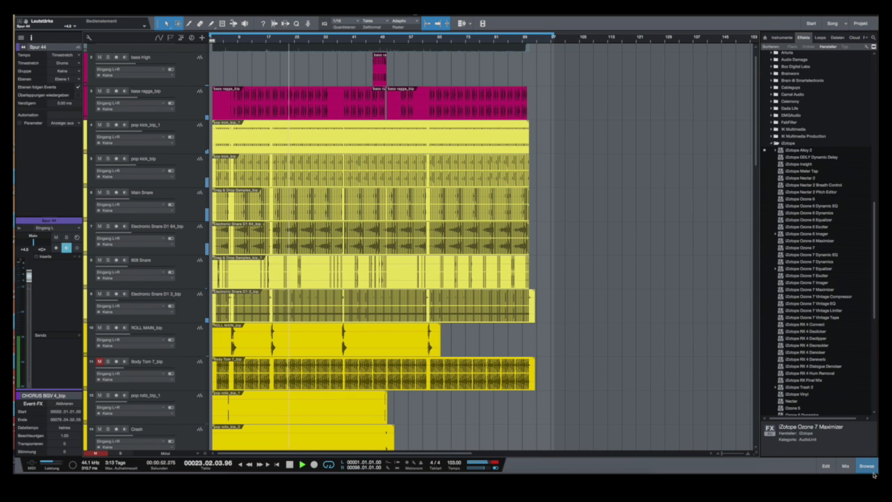
key("F5")
scroll(462, 407, "up", 4)
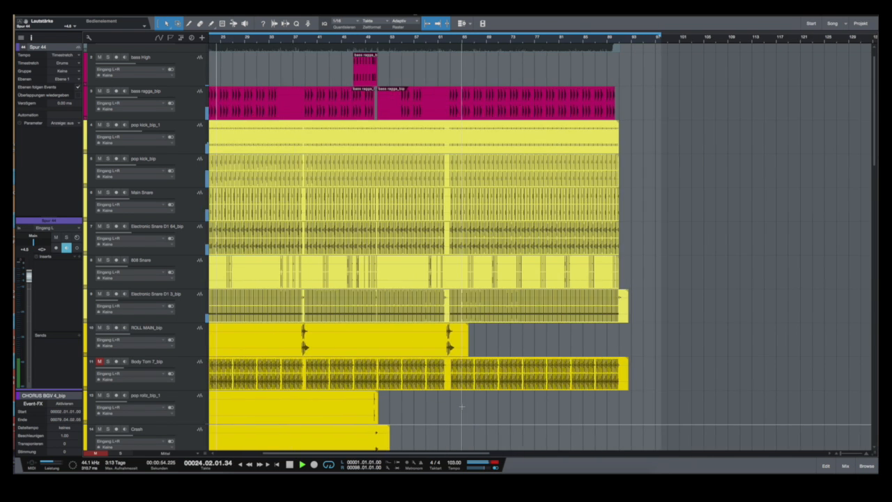
scroll(462, 406, "left", 3)
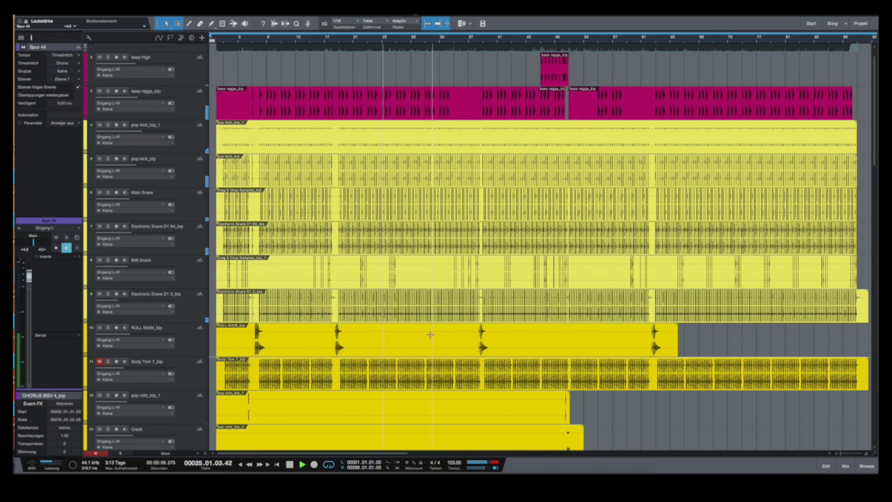
Select the pop kick_bip track and solo it
scroll(398, 317, "down", 2)
scroll(398, 316, "up", 3)
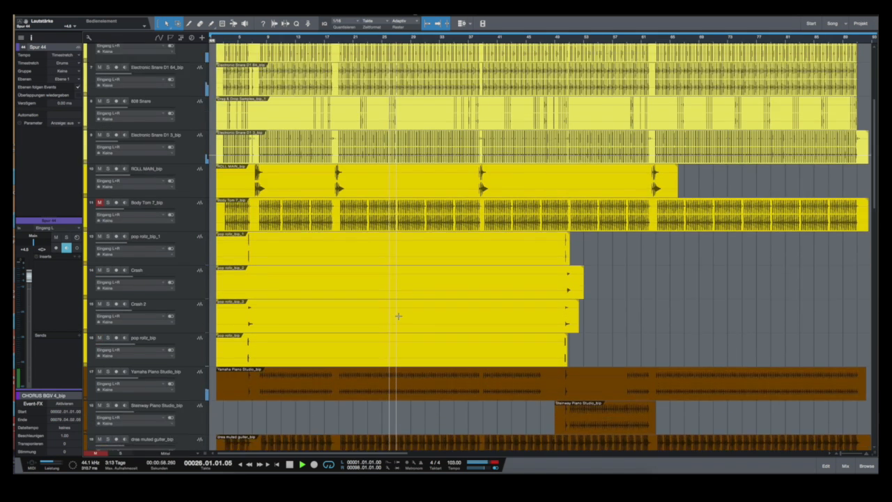
scroll(398, 317, "up", 4)
scroll(398, 316, "up", 2)
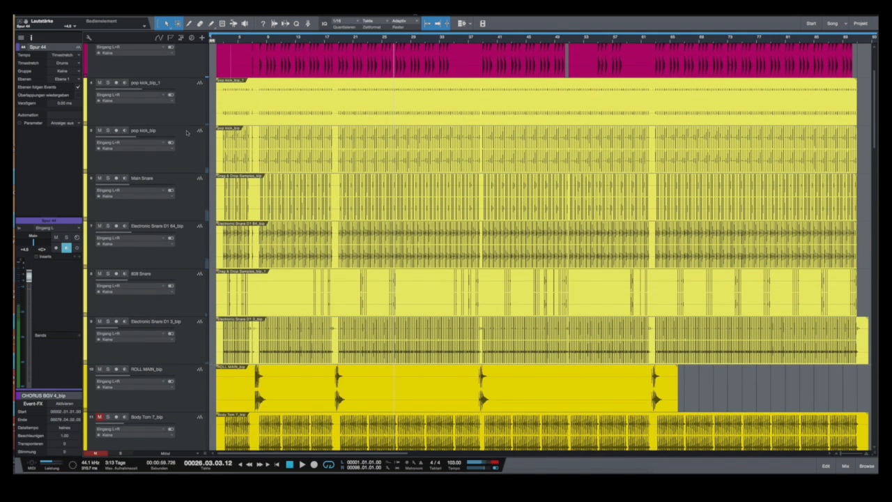
left_click(186, 133)
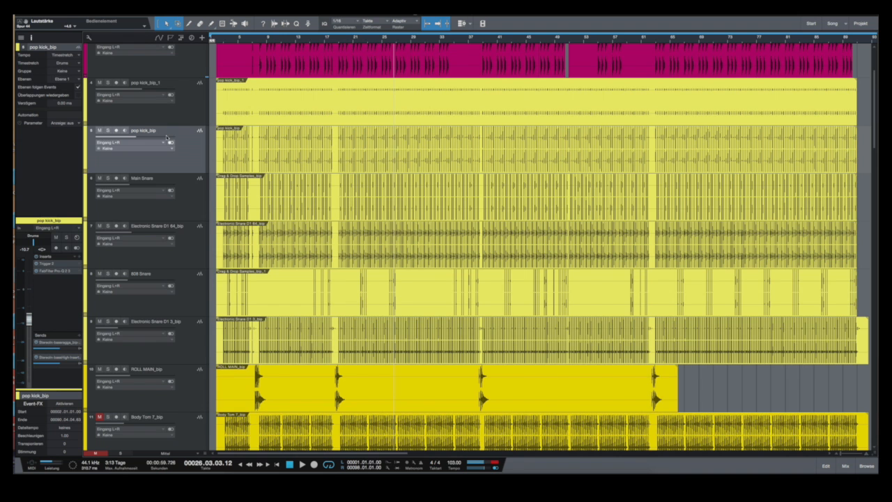
scroll(167, 138, "up", 3)
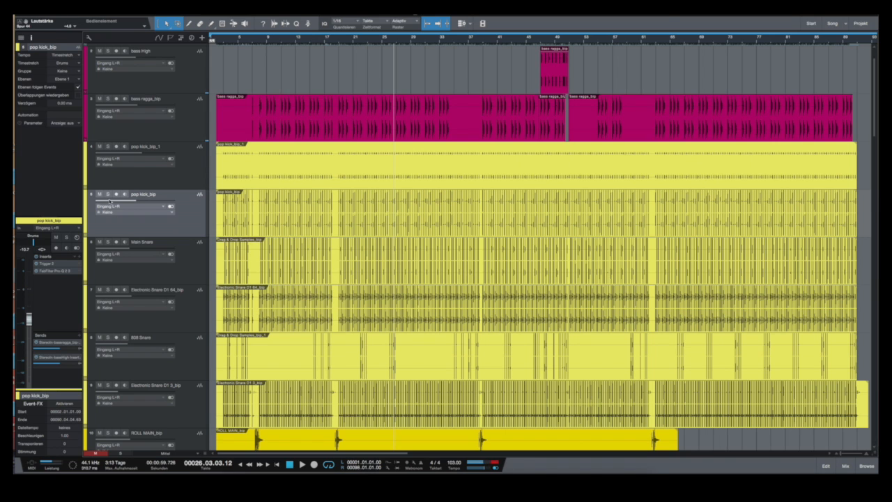
left_click(108, 195)
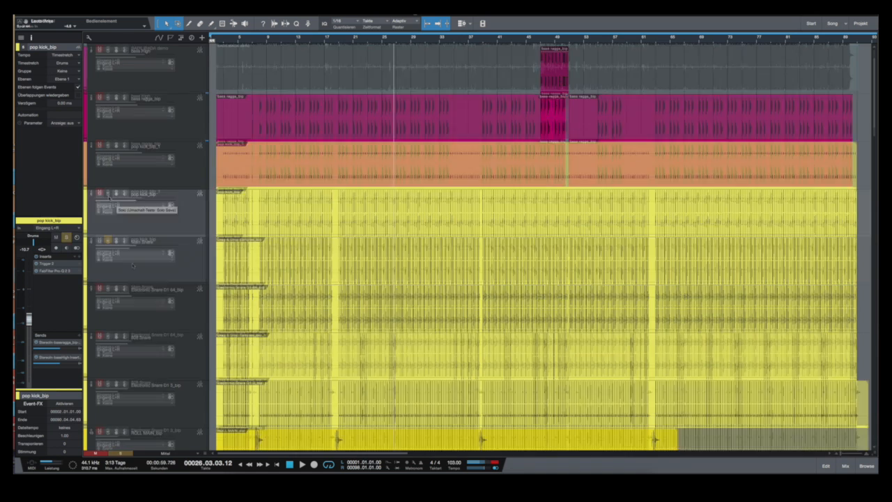
Listen to the soloed kick and open the Trigger 2 insert on its channel
scroll(84, 235, "up", 1)
key("space")
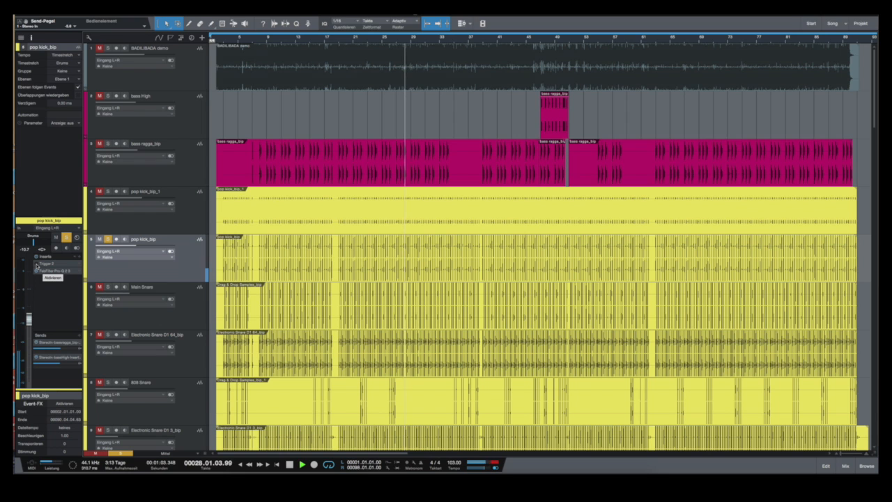
key("space")
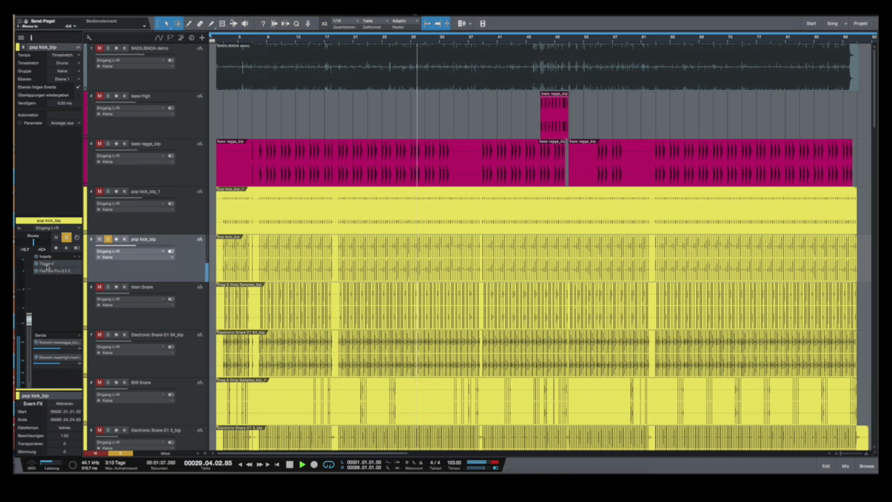
left_click(43, 265)
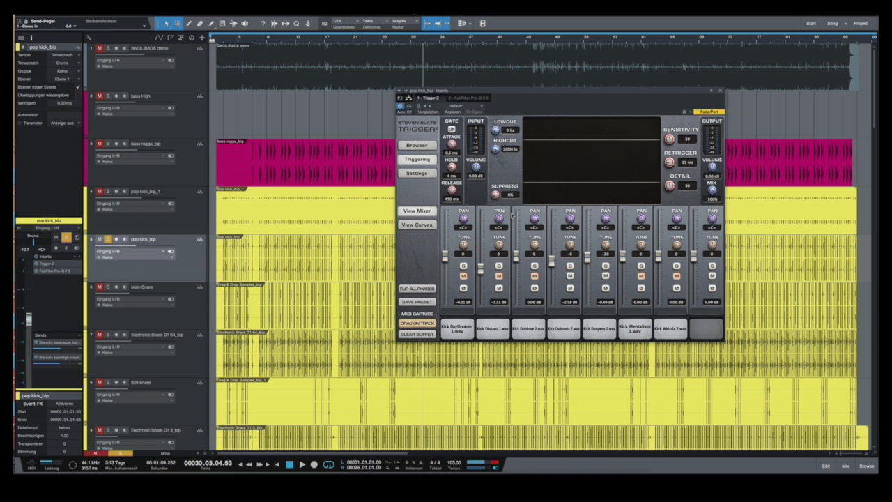
During playback, audition inverted phase on Trigger 2 channels 4 and 5 in turn, restoring normal phase after each
key("space")
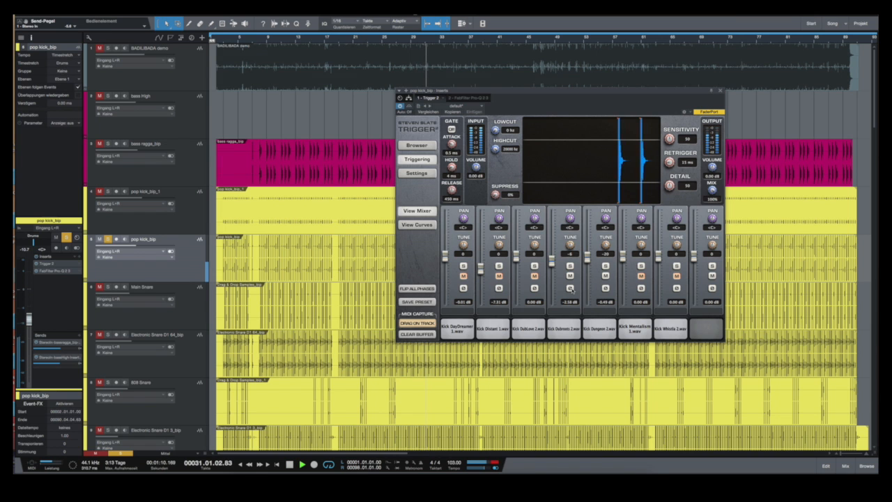
left_click(571, 288)
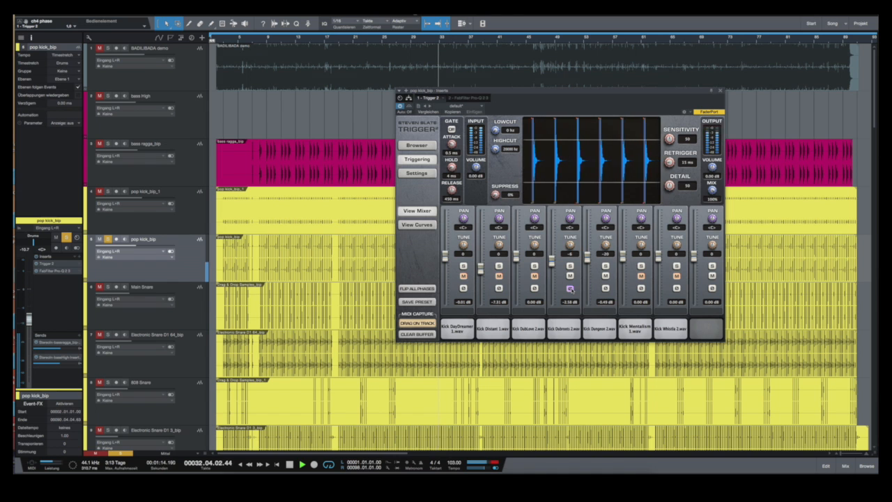
left_click(605, 289)
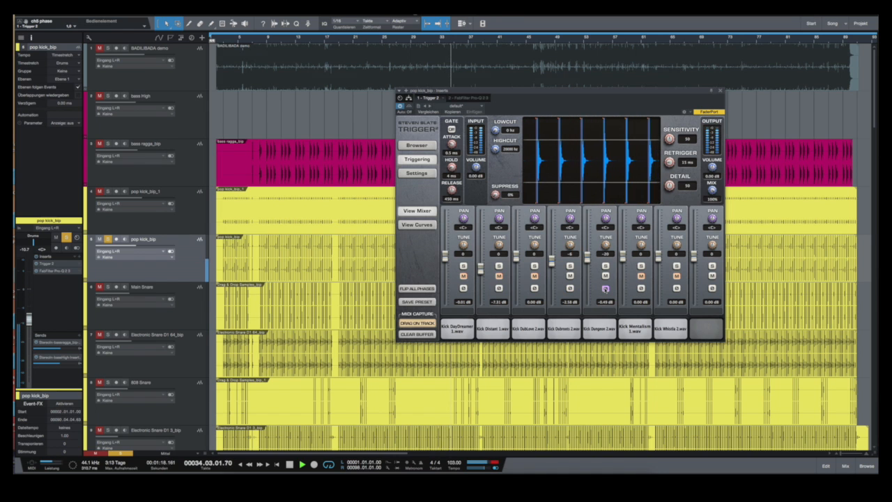
left_click(606, 289)
key("space")
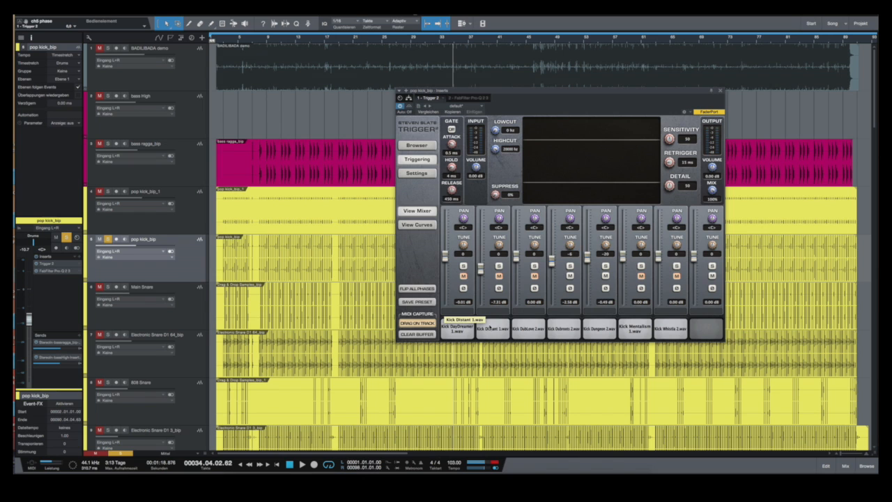
Replay the kick from around bar 21 and compare inverted with normal phase on Trigger 2 channels 4 and 5
left_click(361, 42)
key("space")
left_click(570, 288)
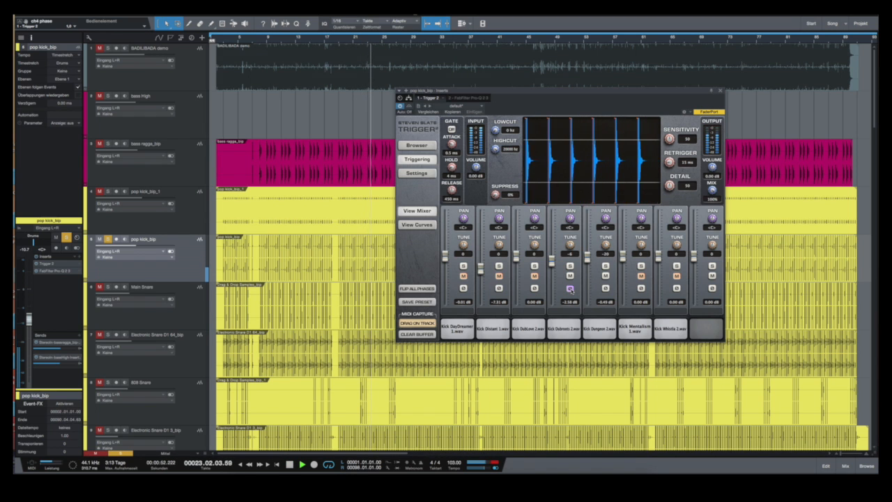
left_click(571, 290)
left_click(606, 289)
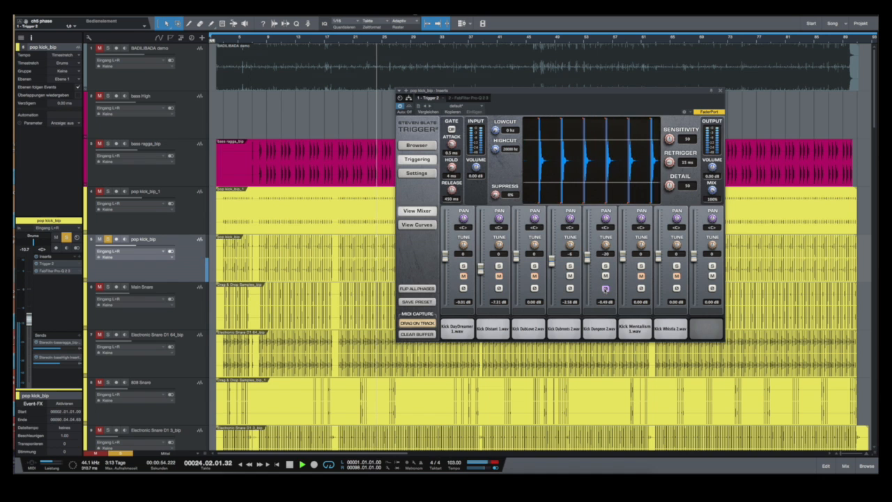
left_click(606, 290)
Compare the phase inversion of the empty Trigger 2 channel 8 with that of channel 5, returning both to normal
left_click(712, 288)
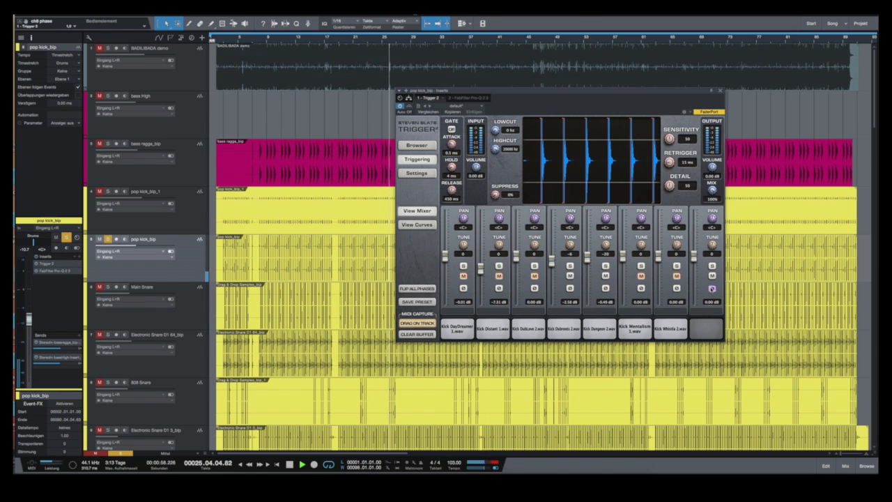
left_click(606, 288)
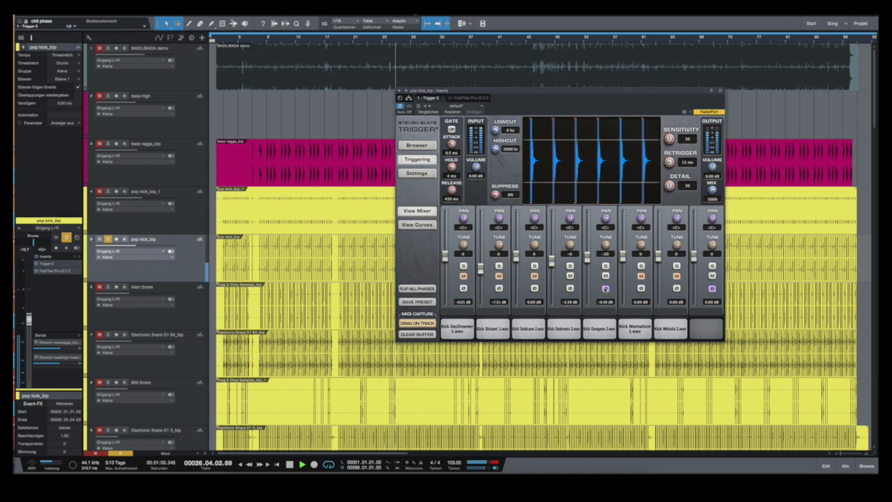
left_click(606, 288)
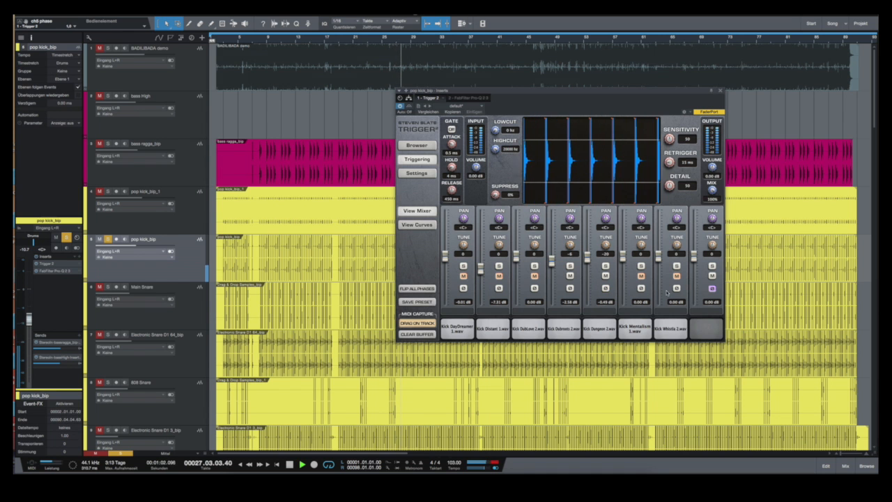
left_click(712, 288)
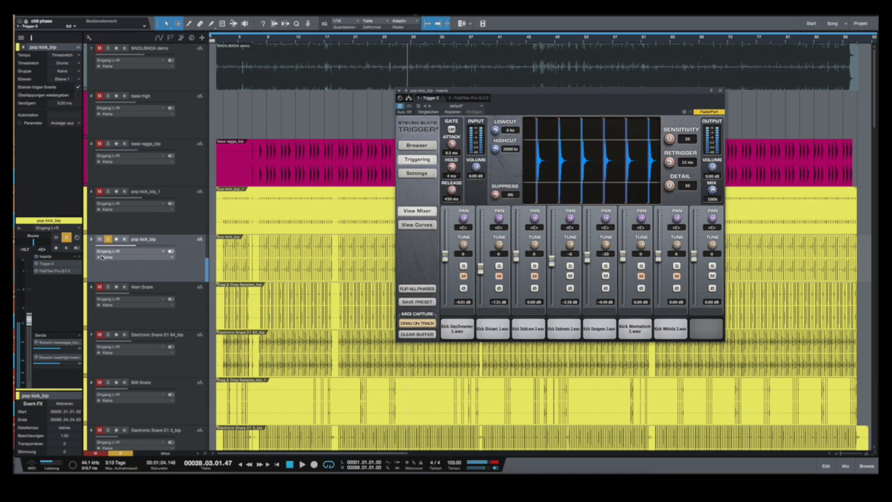
Solo all the drum tracks and play them together from around bar 11
scroll(103, 257, "down", 4)
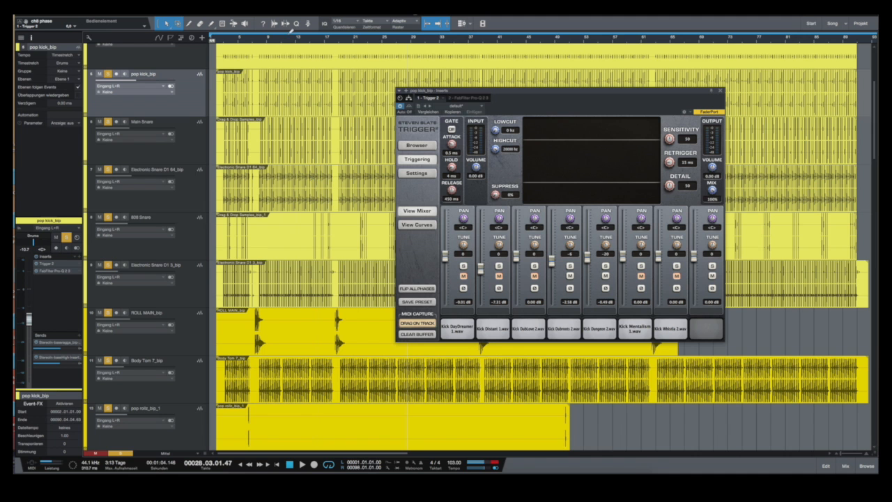
left_click(280, 43)
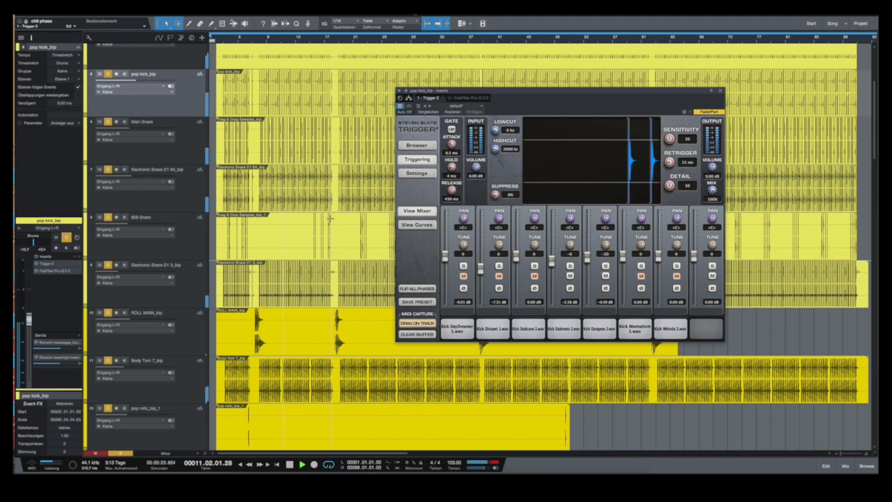
scroll(373, 264, "up", 2)
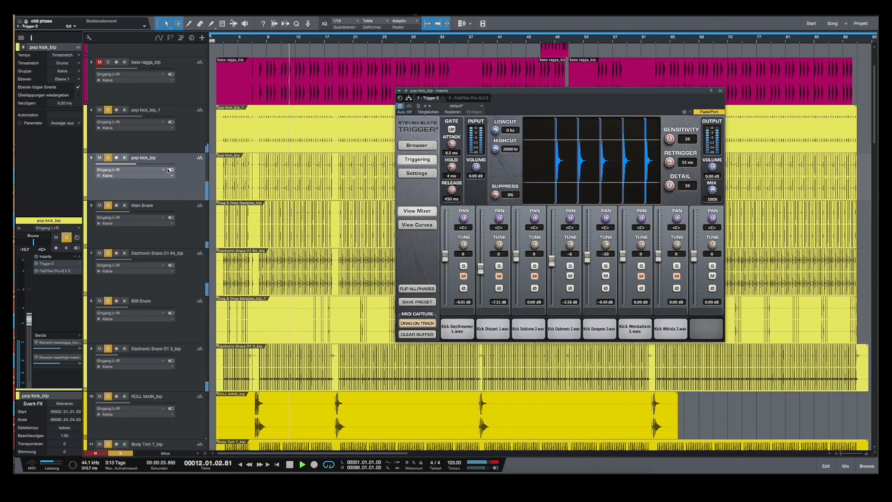
Audition the phase inversion of Trigger 2 channels 4 and 5 against the full drum group
left_click(571, 288)
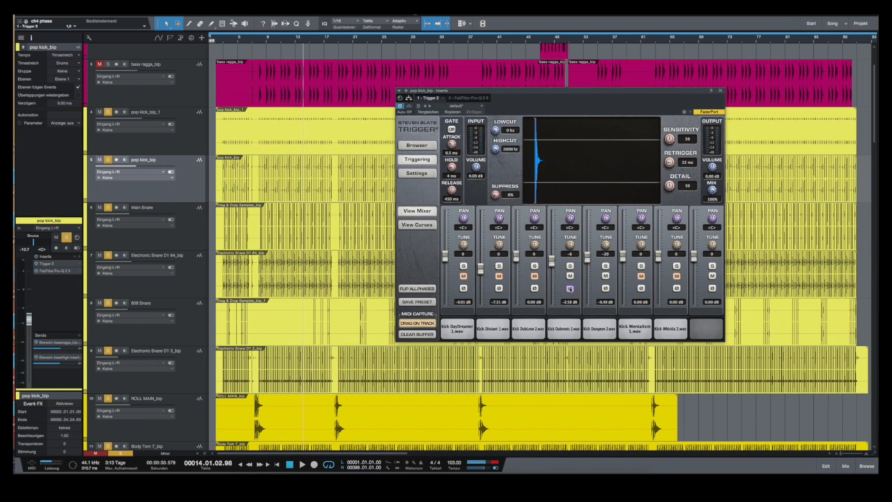
key("space")
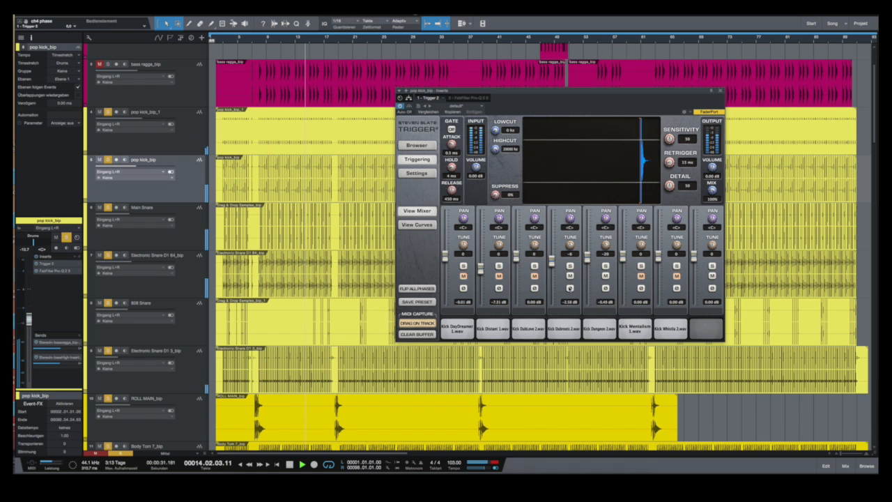
left_click(570, 288)
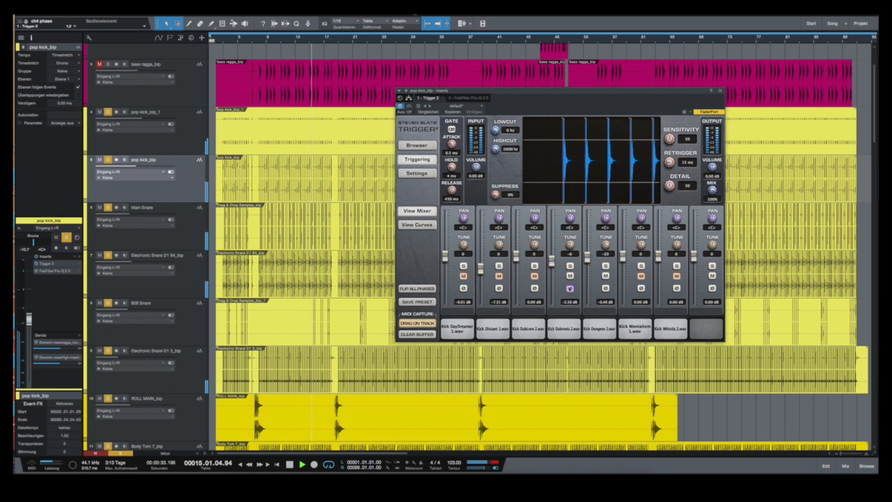
left_click(570, 288)
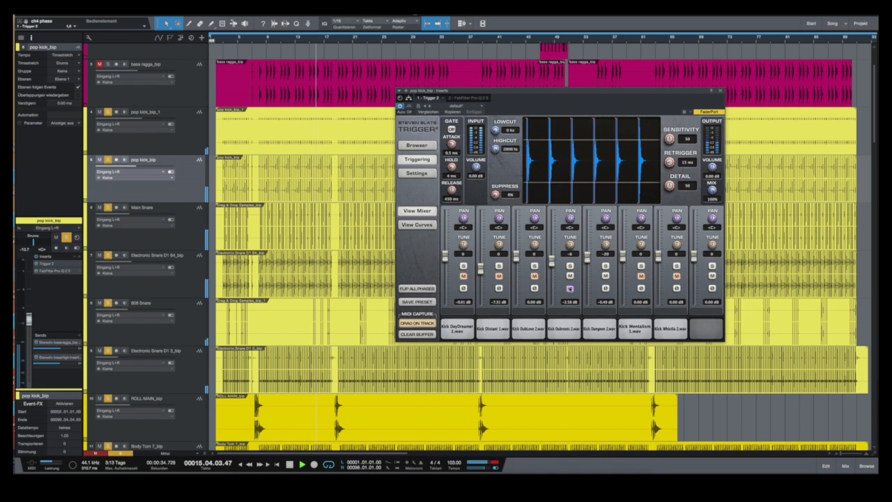
left_click(605, 288)
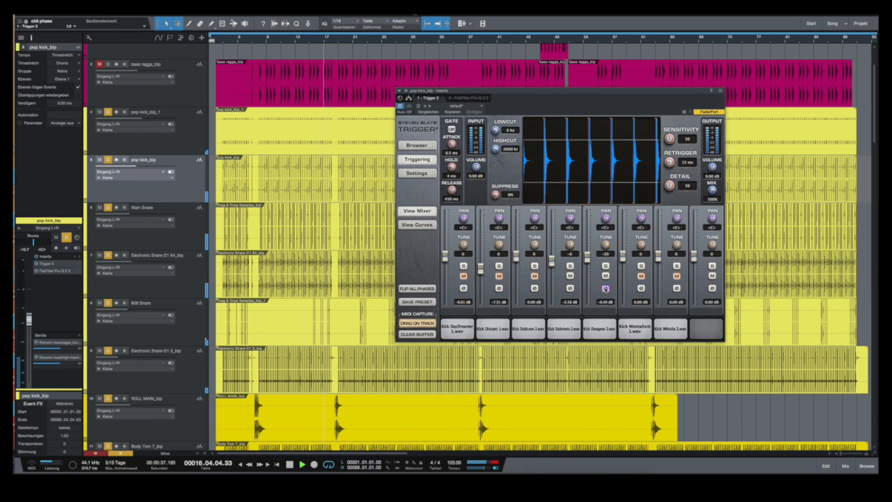
Stop playback and examine the waveform onsets of pop kick_bip and Electronic Snare D1 64_bip at close range
key("space")
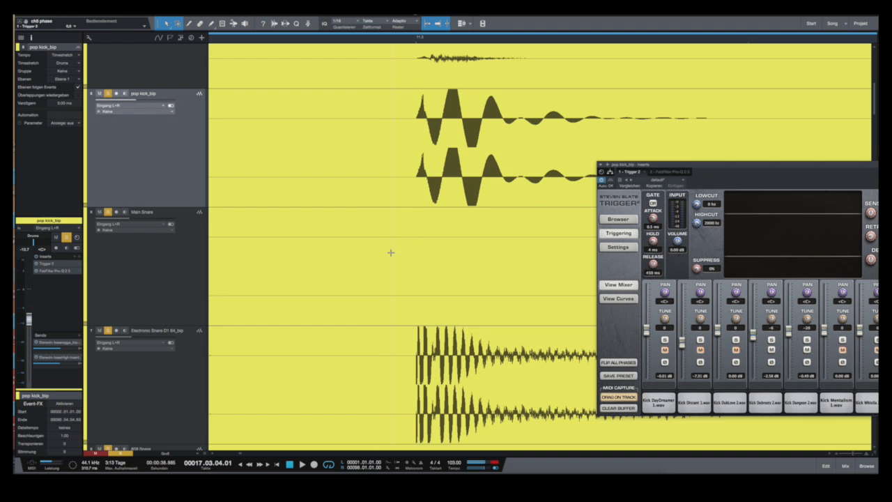
scroll(393, 241, "up", 7)
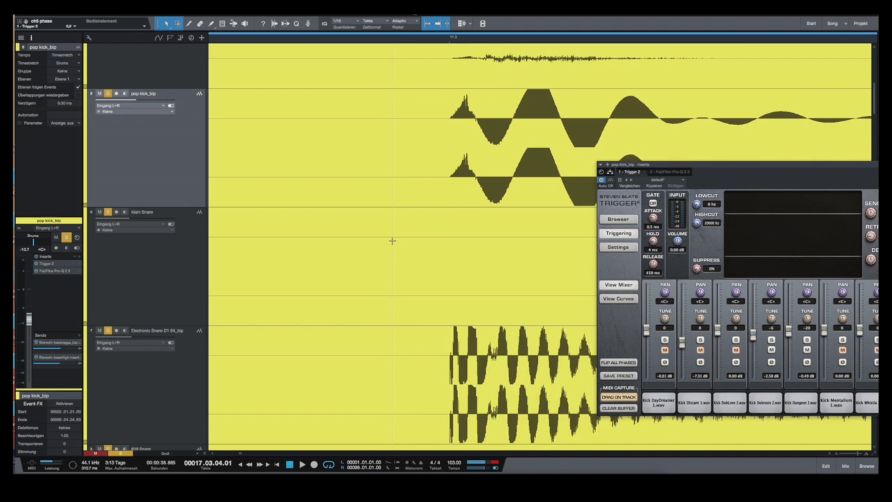
Examine the waveform onsets of pop kick_bip and Electronic Snare D1 64_bip near bar 11 at higher magnification, comparing their alignment and polarity
scroll(391, 214, "up", 4)
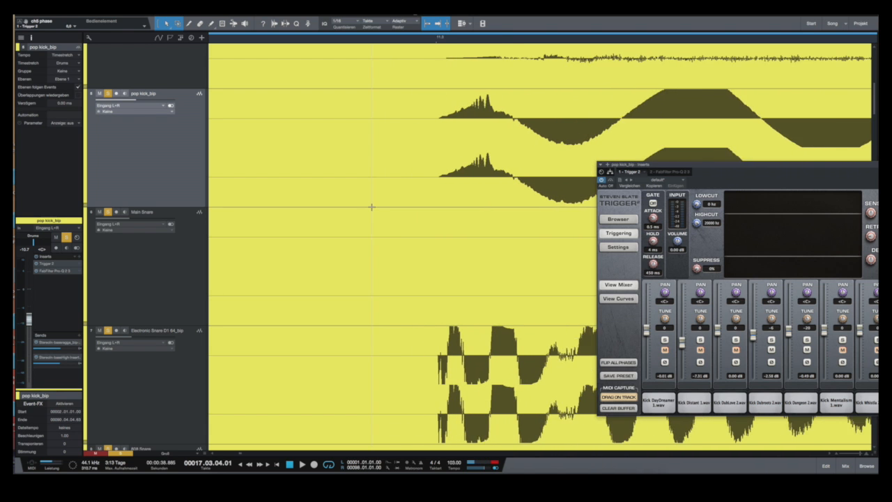
scroll(373, 210, "up", 2)
scroll(373, 210, "right", 3)
left_click(358, 131)
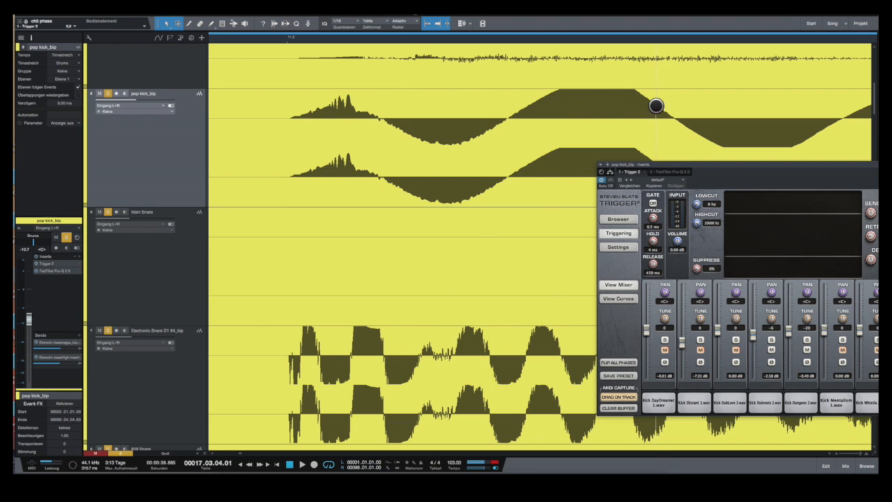
left_click(512, 127)
scroll(361, 262, "up", 2)
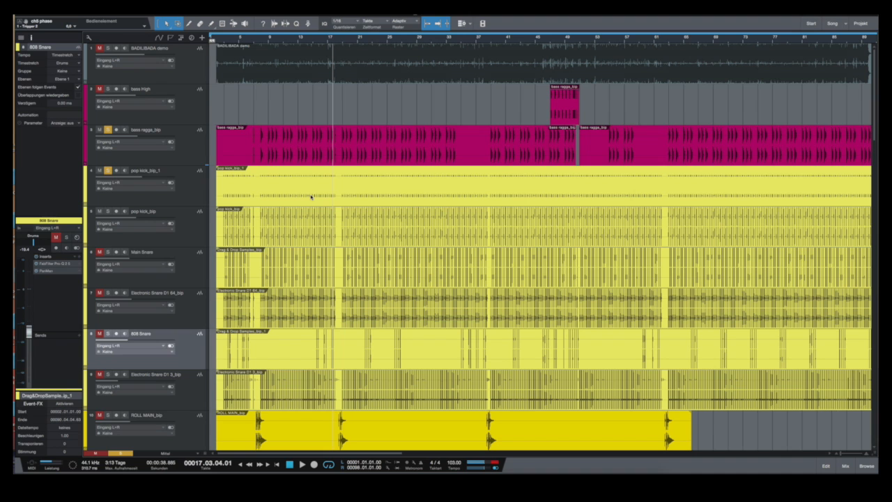
Solo pop kick_bip instead of pop kick_bip_1 and play it with bass ragga_bip from around bar 11, finishing with the bass track selected
left_click(312, 197)
left_click(284, 42)
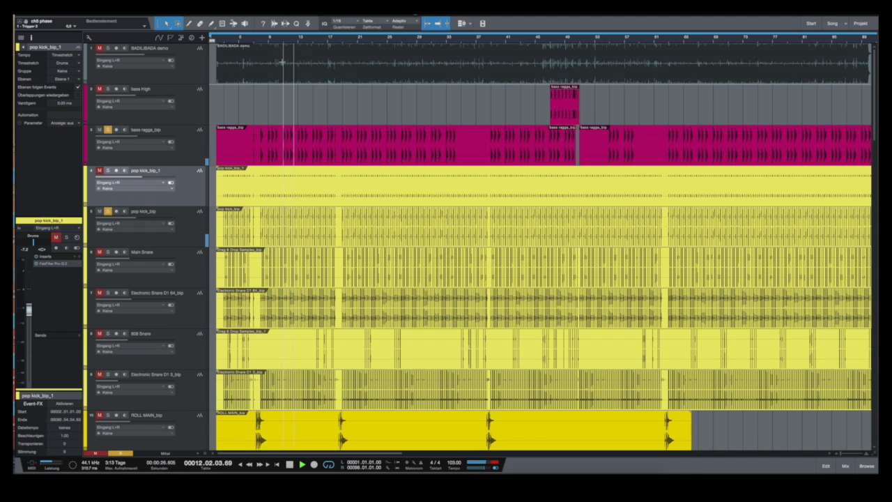
left_click(185, 132)
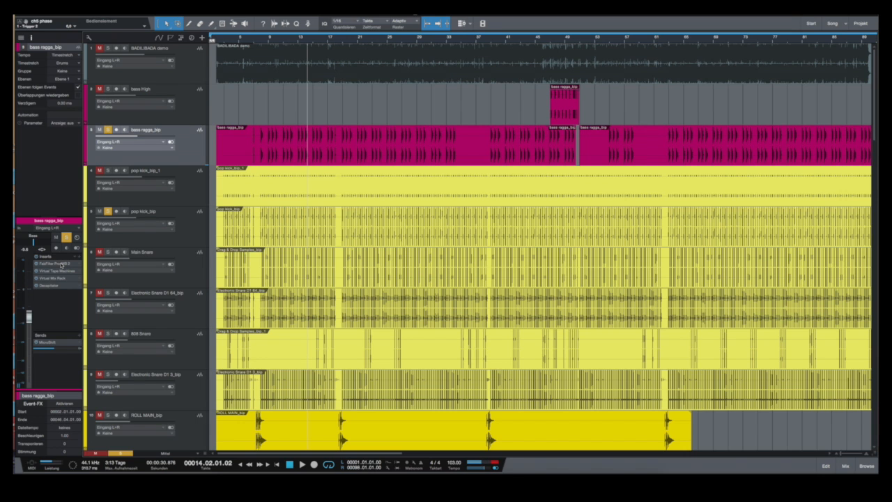
Open FabFilter Pro-MB on bass ragga_bip and watch its low band while playing the bass with the kick from around bar 14
left_click(61, 264)
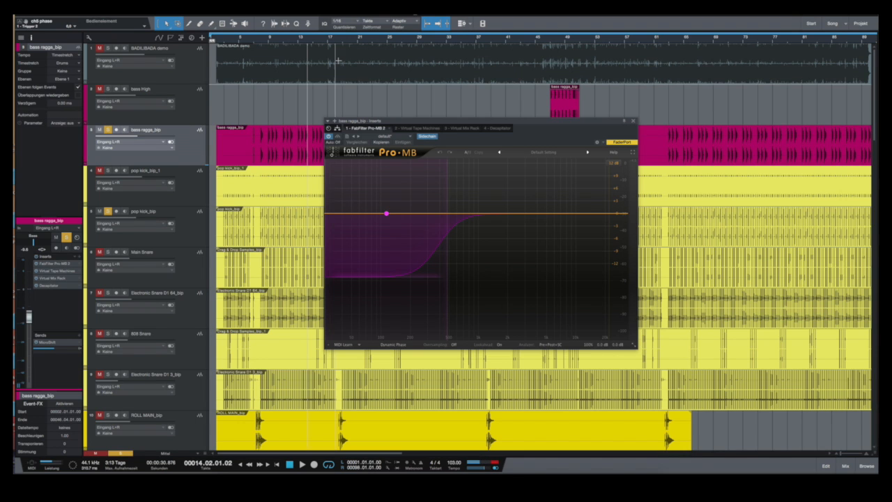
left_click(304, 42)
key("space")
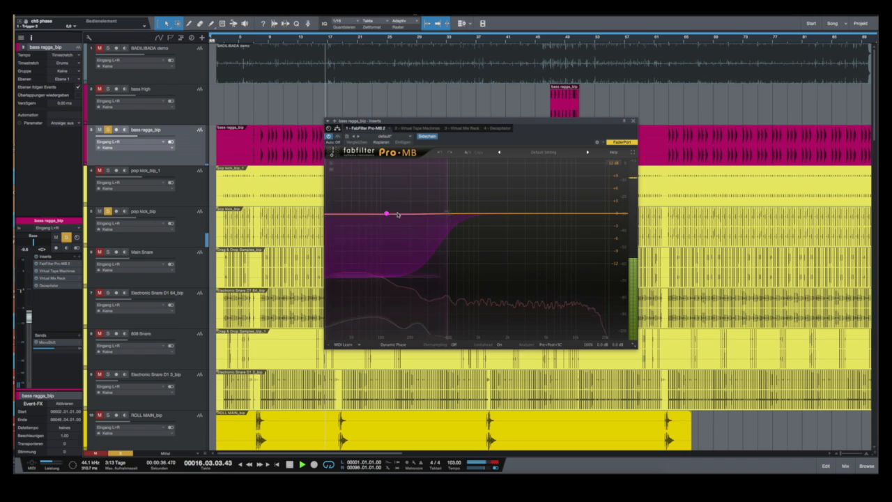
key("space")
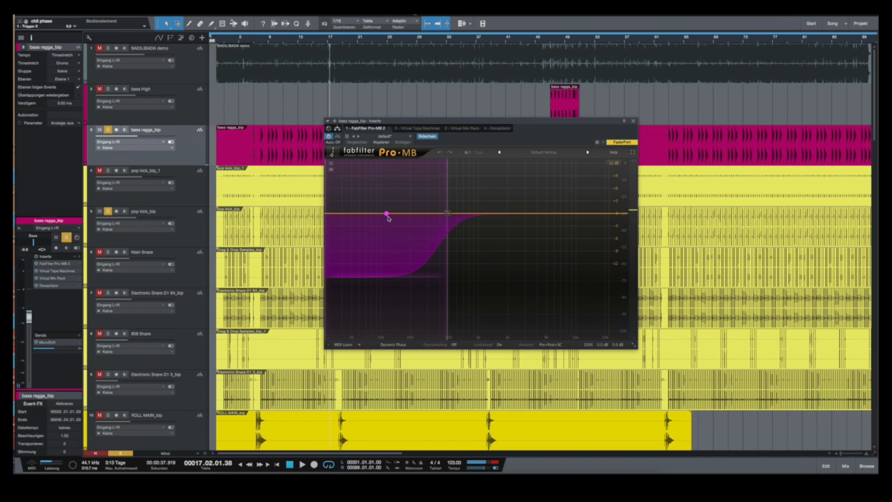
mouse_move(388, 215)
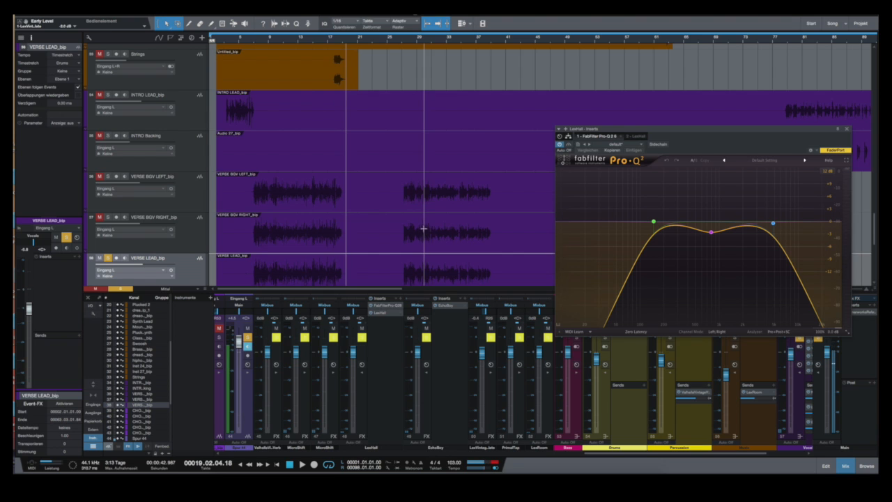
Play the soloed VERSE LEAD_bip from around bar 10 and review the LexHall bus's reverb and Pro-Q 2 settings
left_click(276, 44)
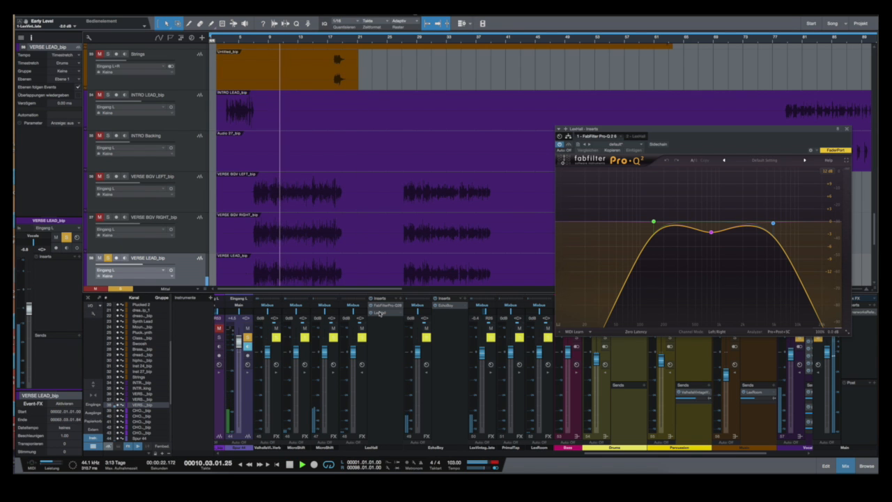
left_click(380, 313)
left_click_drag(684, 132, 625, 62)
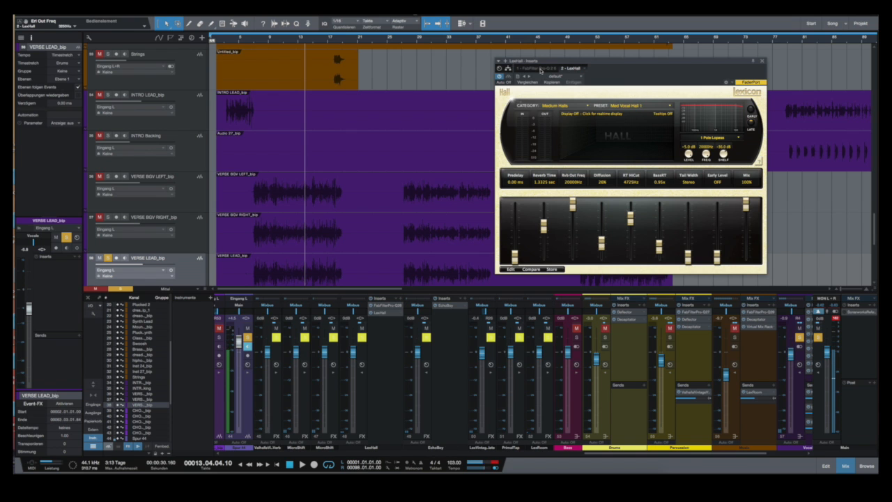
left_click(541, 69)
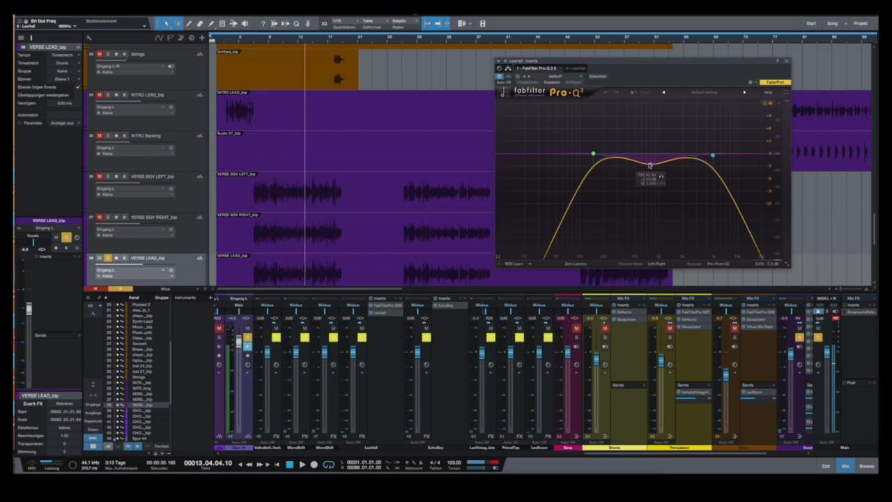
Audition VERSE LEAD_bip from around bar 9 with the LexHall bus's Pro-Q 2 bypassed, and switch the EQ back on
left_click(508, 77)
left_click(270, 42)
key("space")
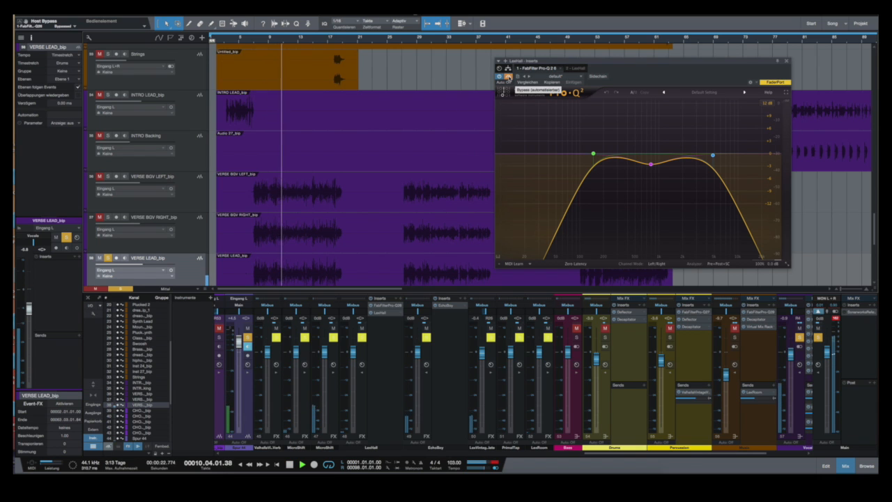
left_click(508, 75)
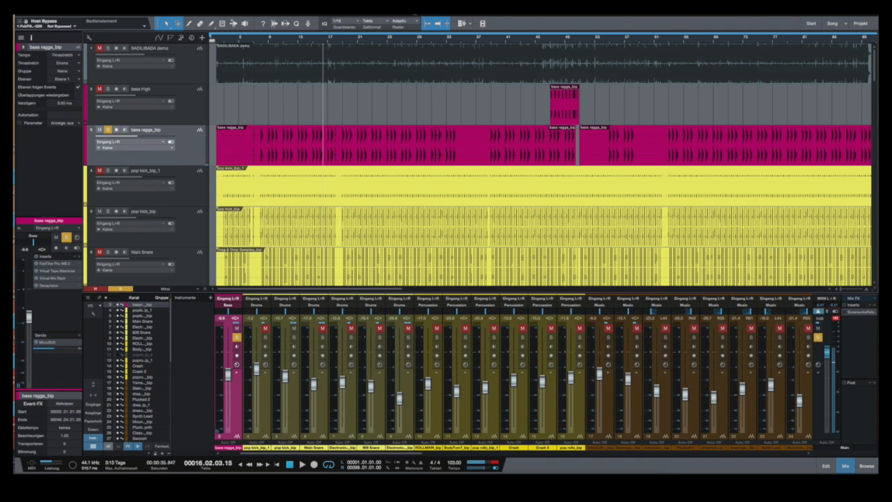
Play the soloed bass ragga_bip and pop kick_bip together from around bar 15 with the bass inserts active
left_click(315, 43)
key("space")
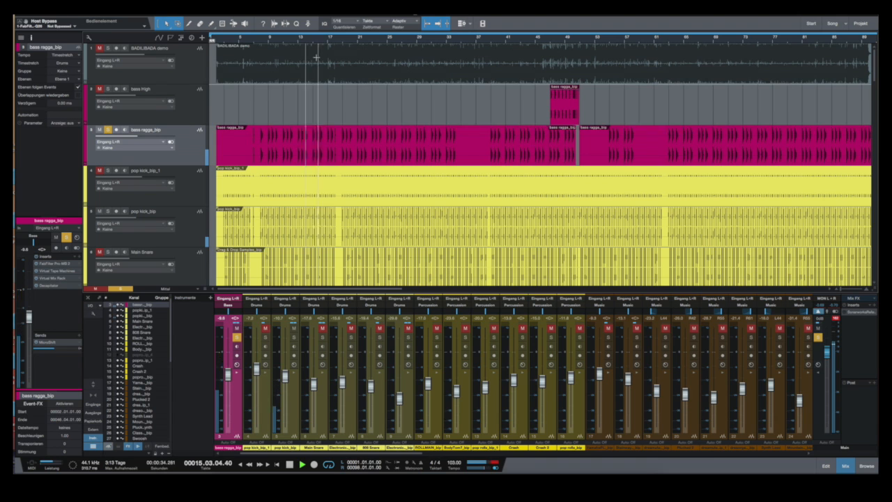
key("space")
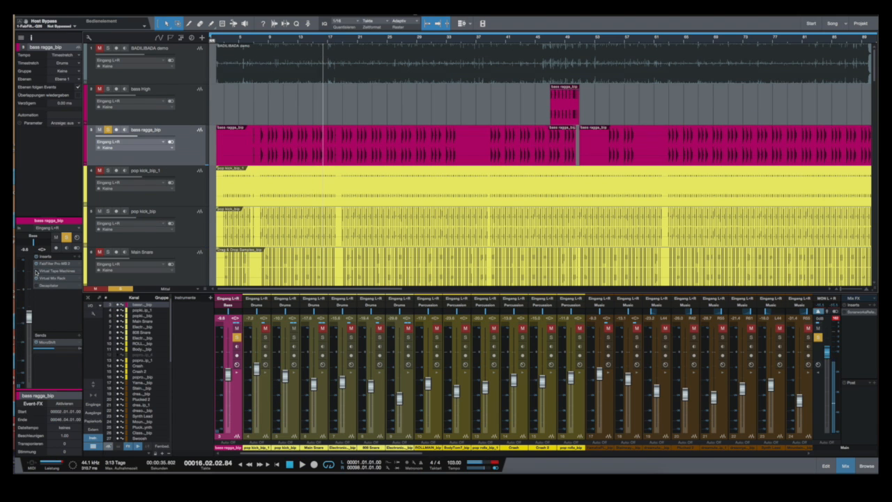
Audition the same bass and kick passage with Virtual Tape Machines and Decapitator deactivated on the bass track
left_click(314, 42)
key("space")
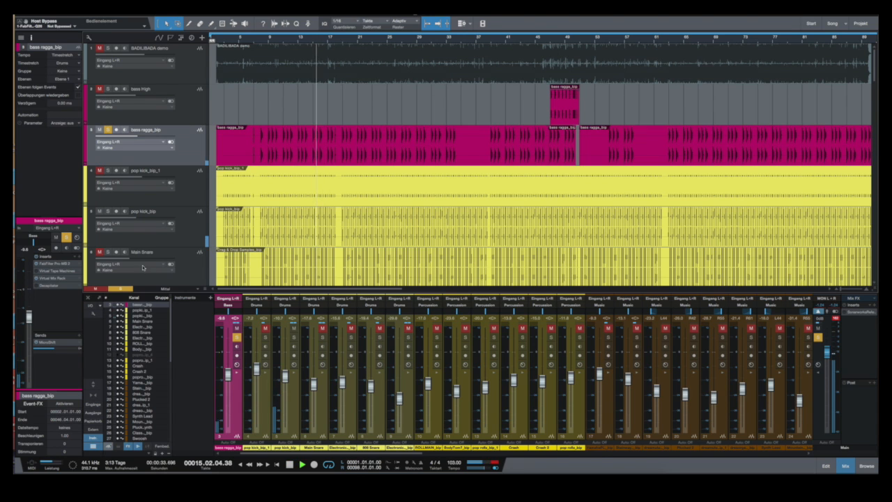
key("space")
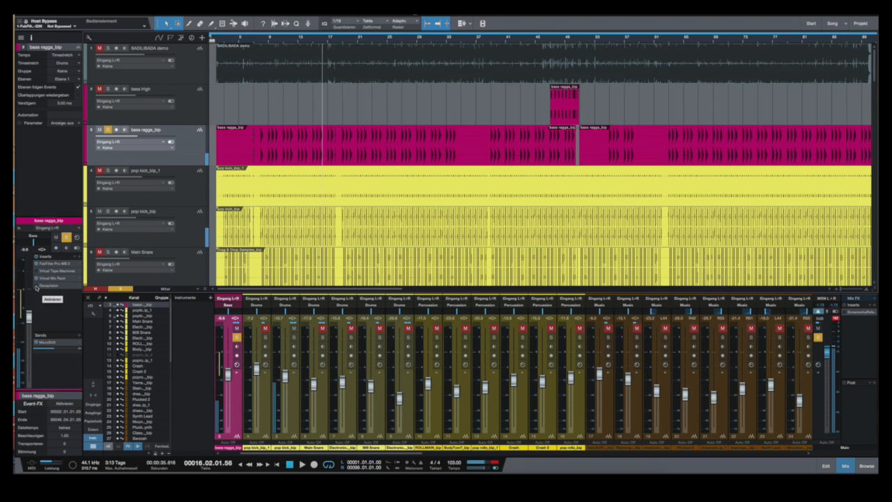
Reactivate Virtual Tape Machines and Decapitator on the bass track and replay the passage from around bar 15 for comparison
left_click(314, 42)
key("space")
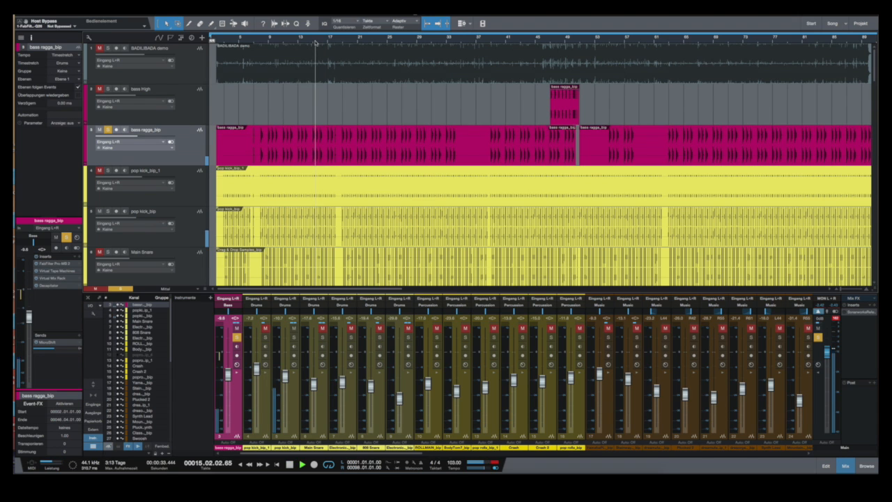
key("space")
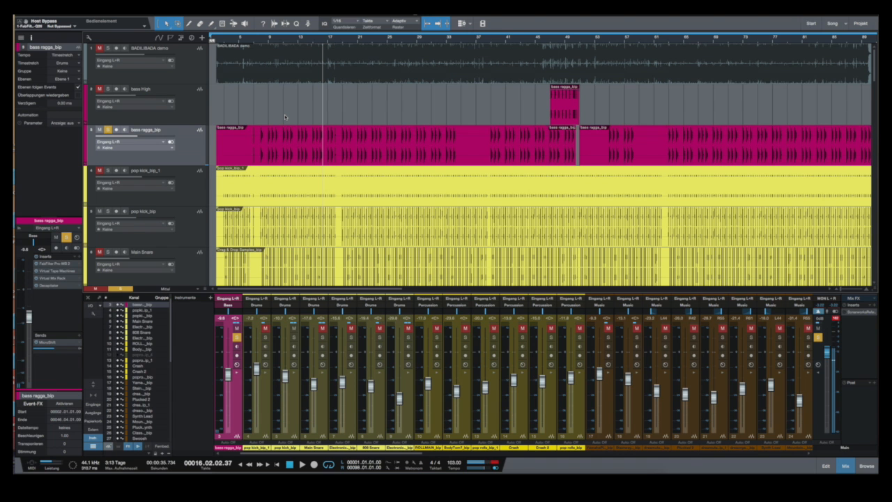